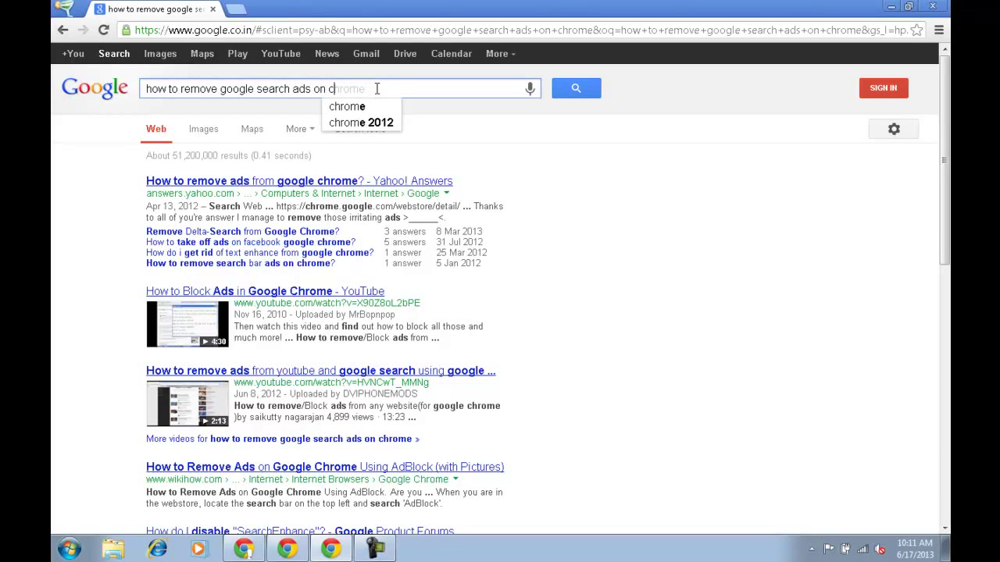
key(BackSpace)
key(BackSpace)
key(BackSpace)
key(BackSpace)
key(BackSpace)
key(BackSpace)
key(BackSpace)
key(BackSpace)
key(BackSpace)
Step: Search Google for 'how to remove google search ads on chrome'
text(h)
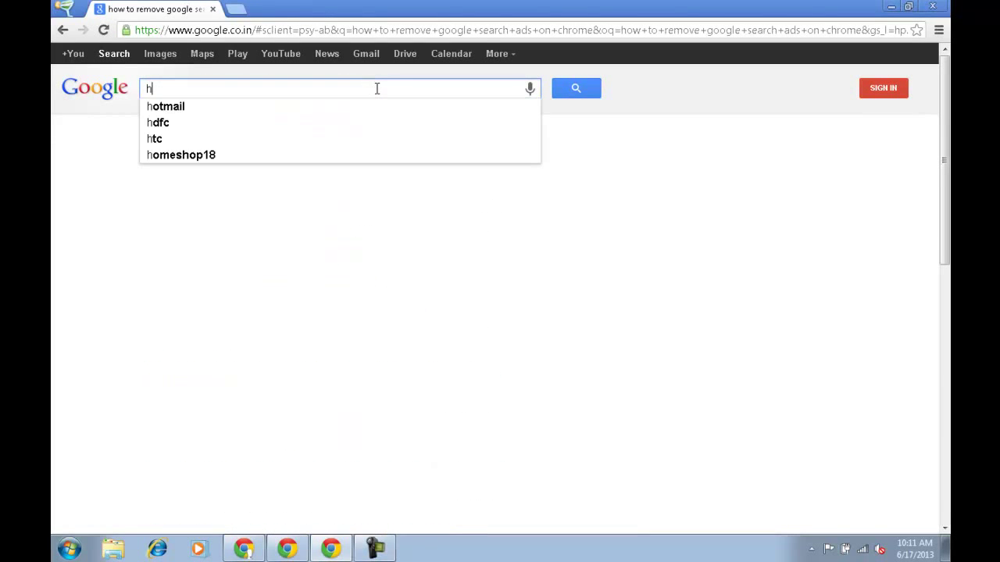
text(ow to re)
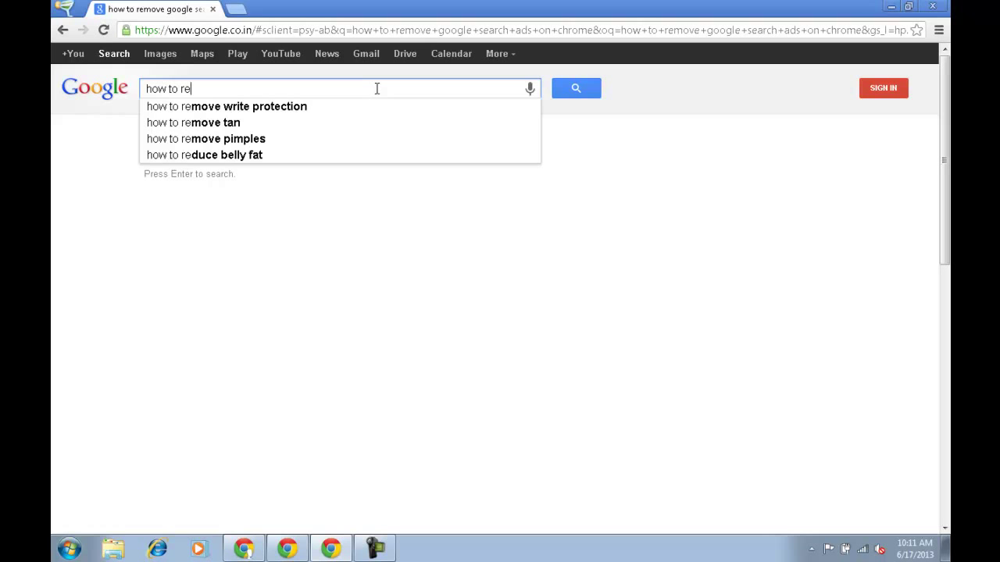
text(move)
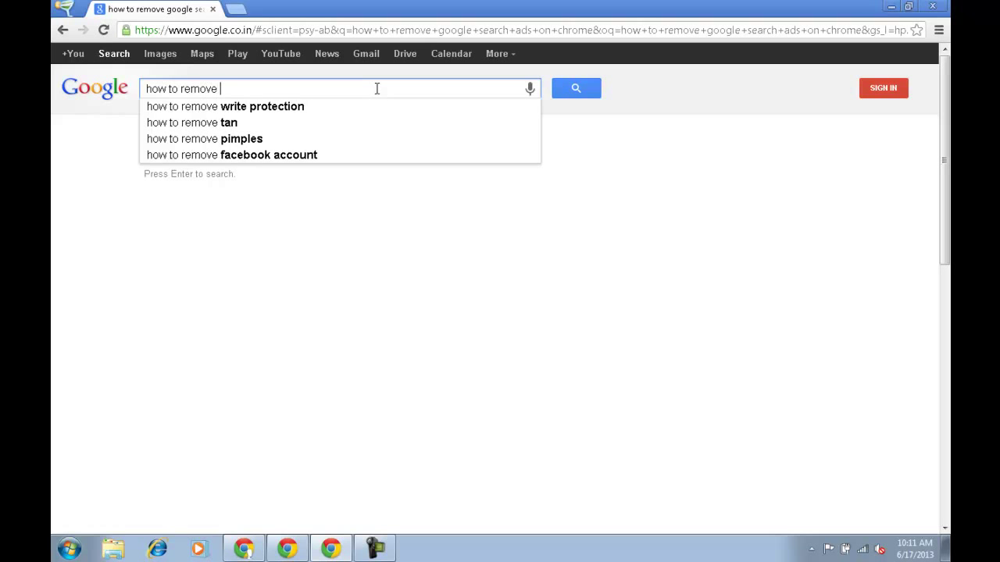
text( googl)
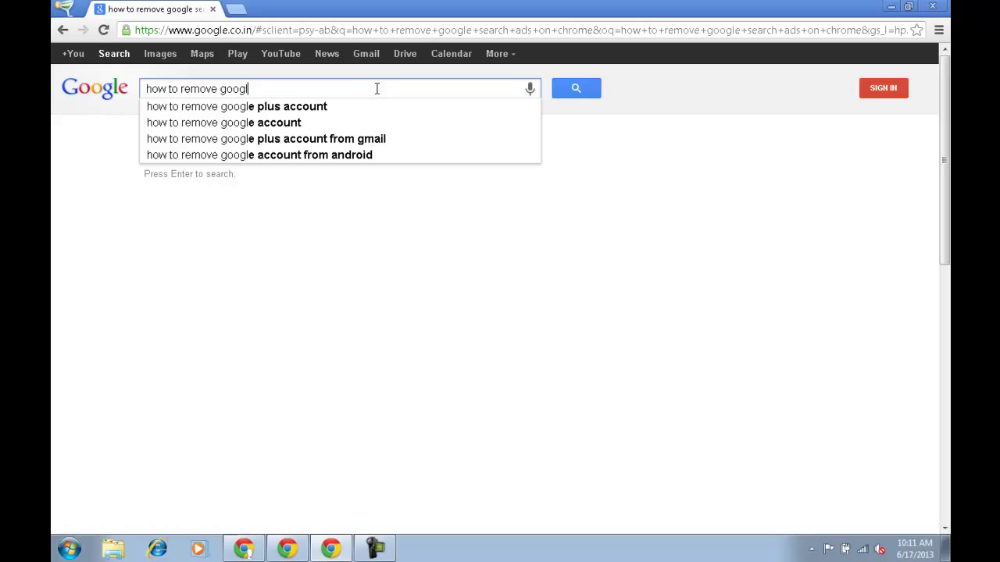
text(e sear)
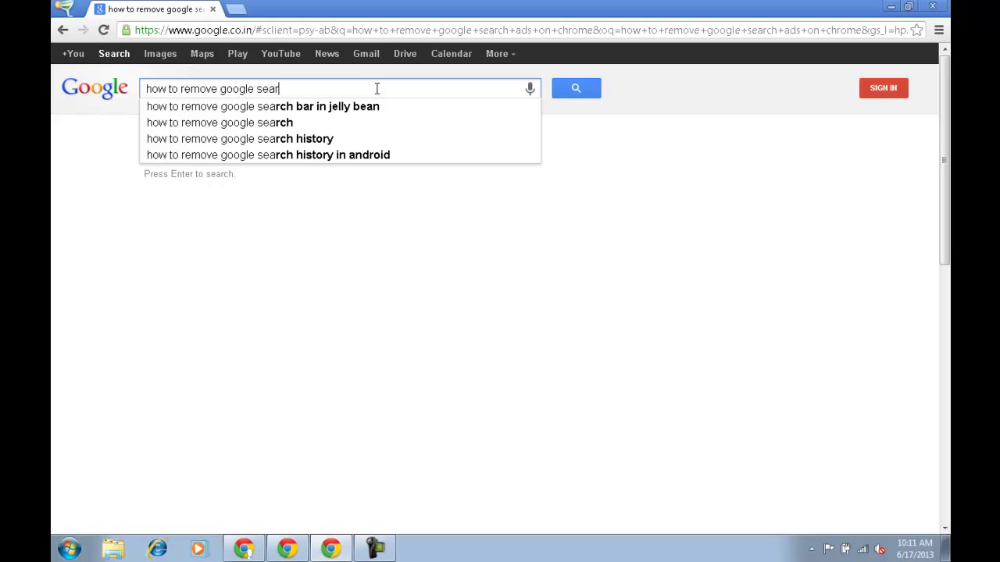
text(ch add)
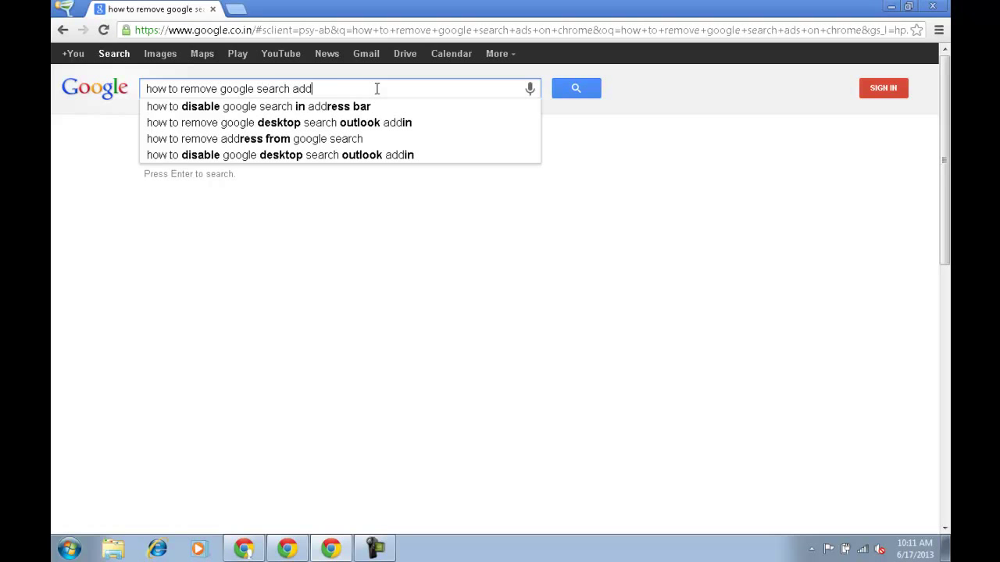
key(BackSpace)
text(s)
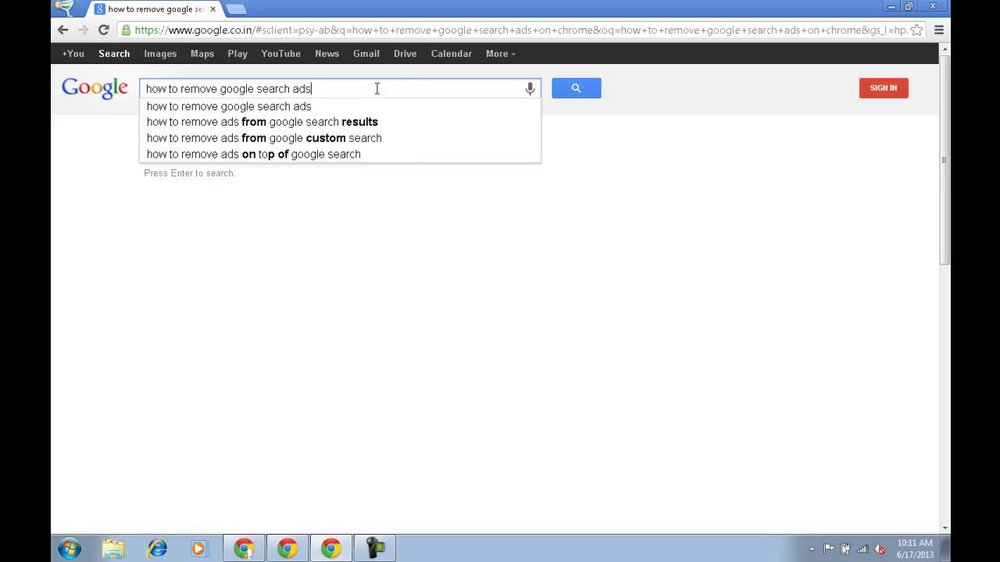
text( o)
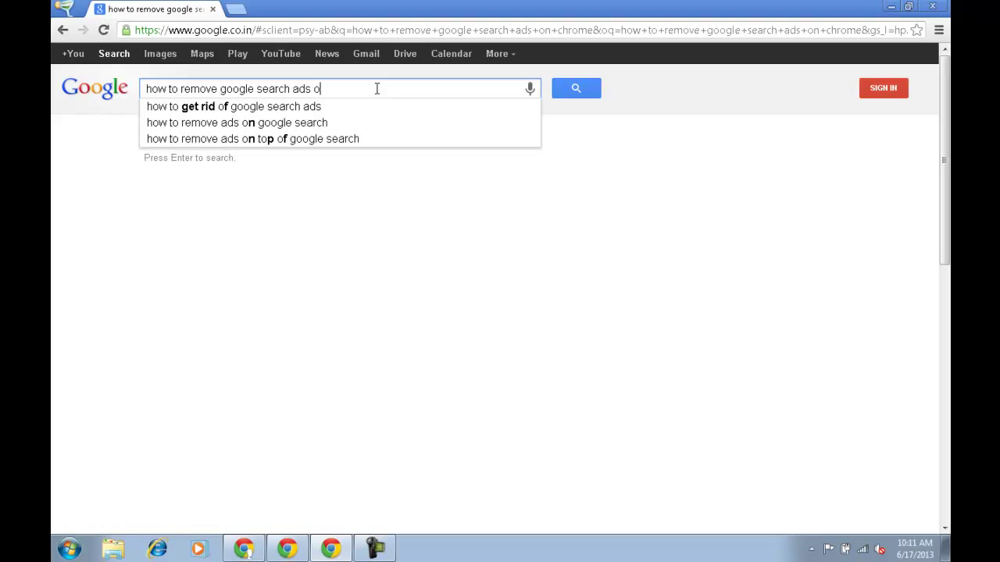
text(n )
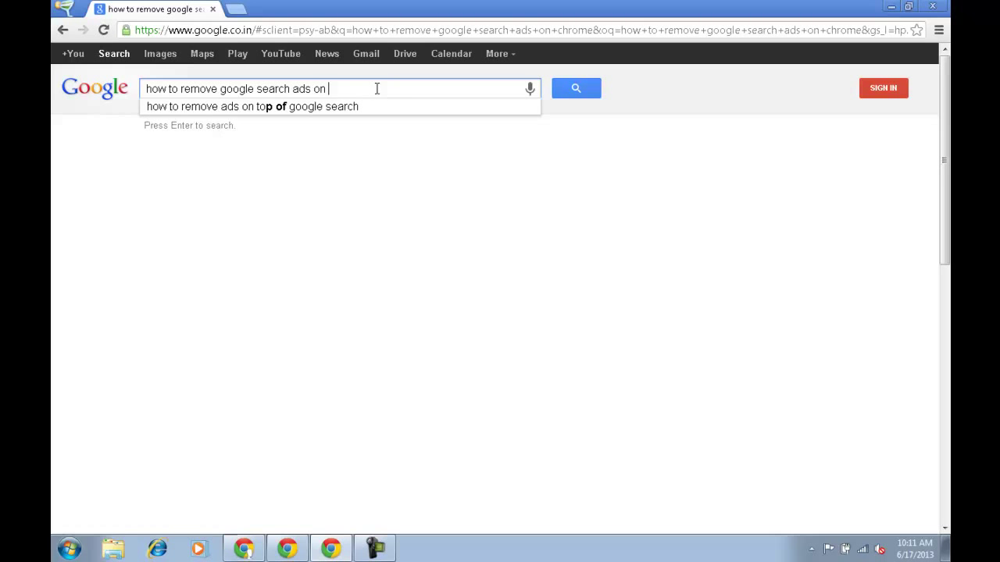
text(ch)
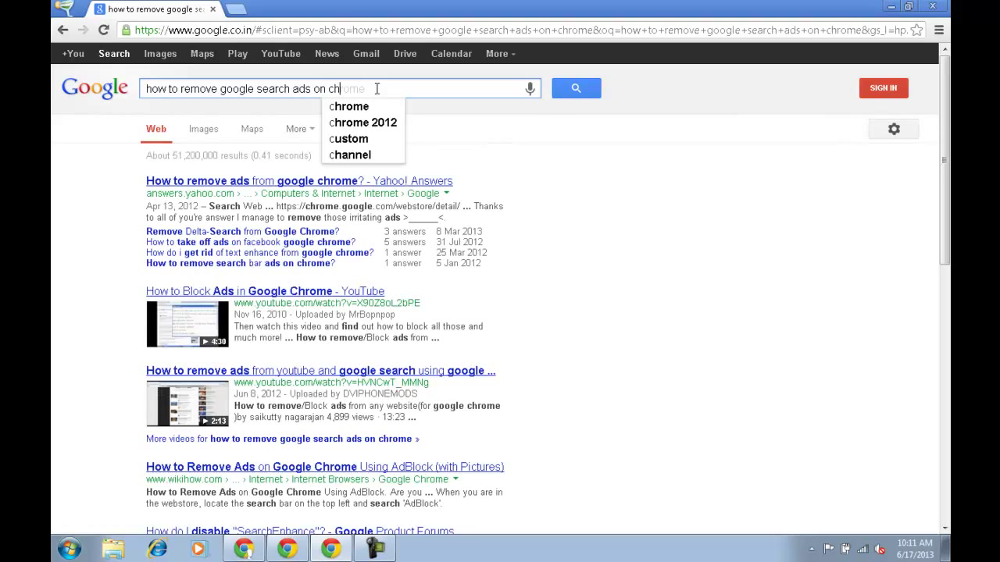
text(rome)
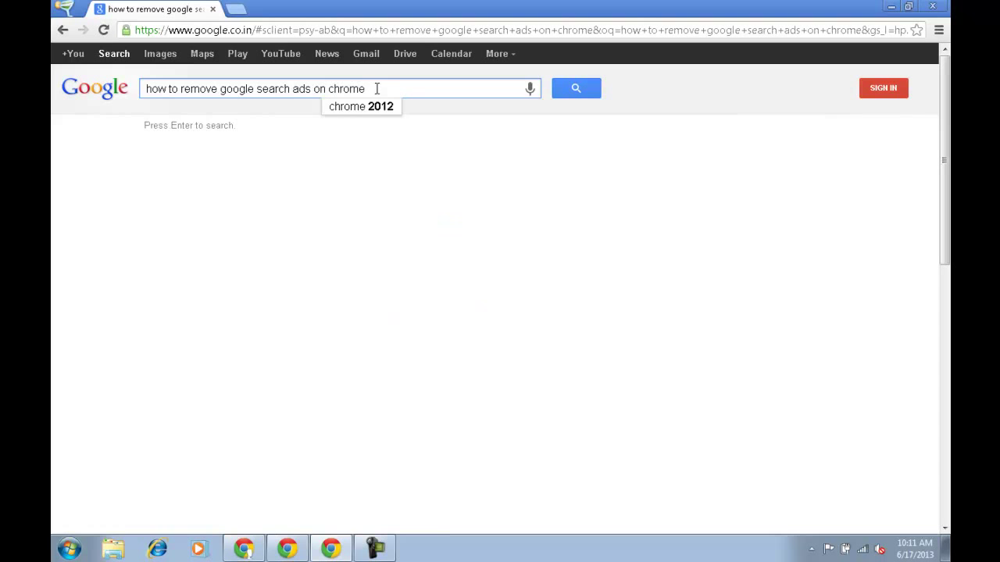
key(Return)
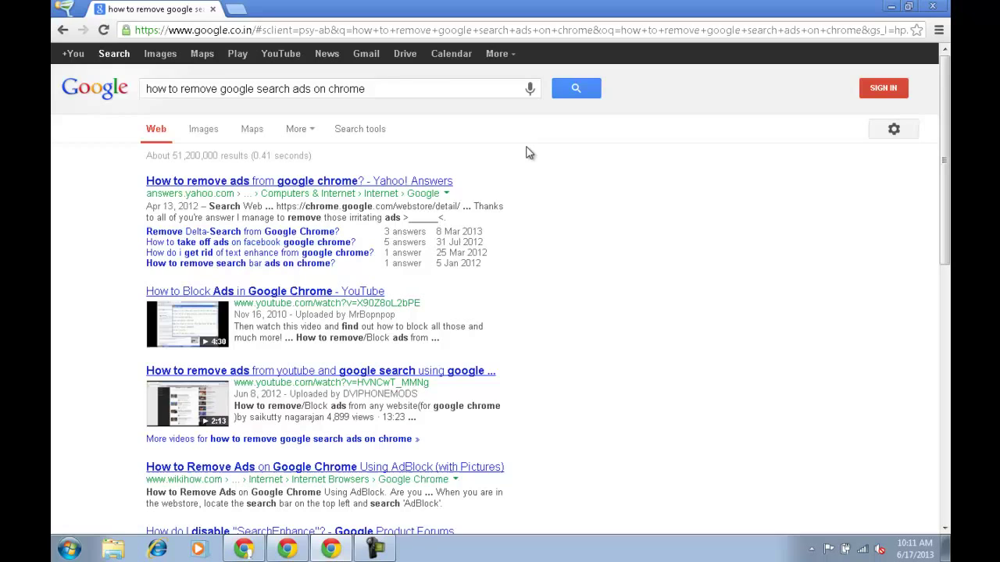
Step: In a new tab, open Chrome's Extensions page from the browser menu
key(ctrl+t)
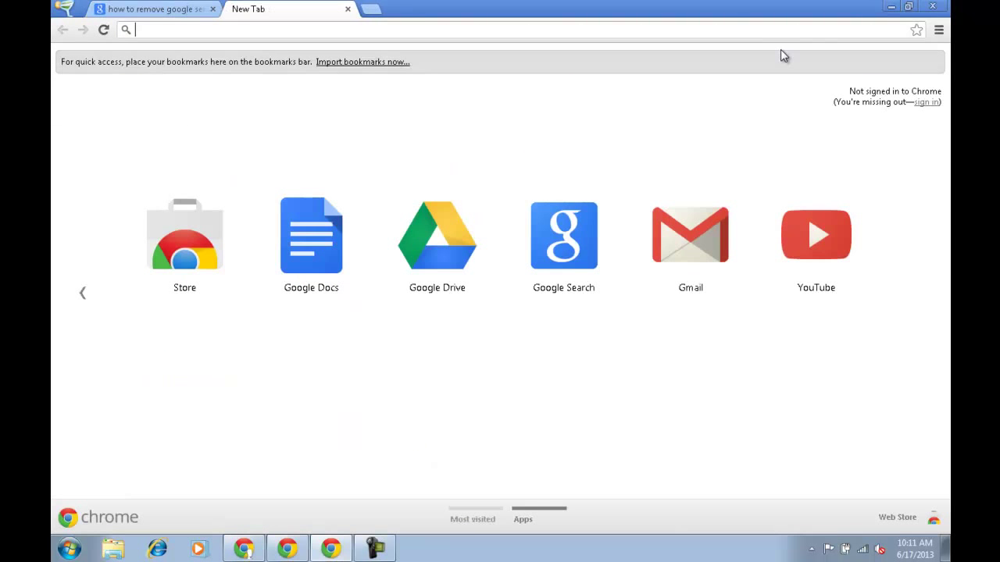
click(939, 31)
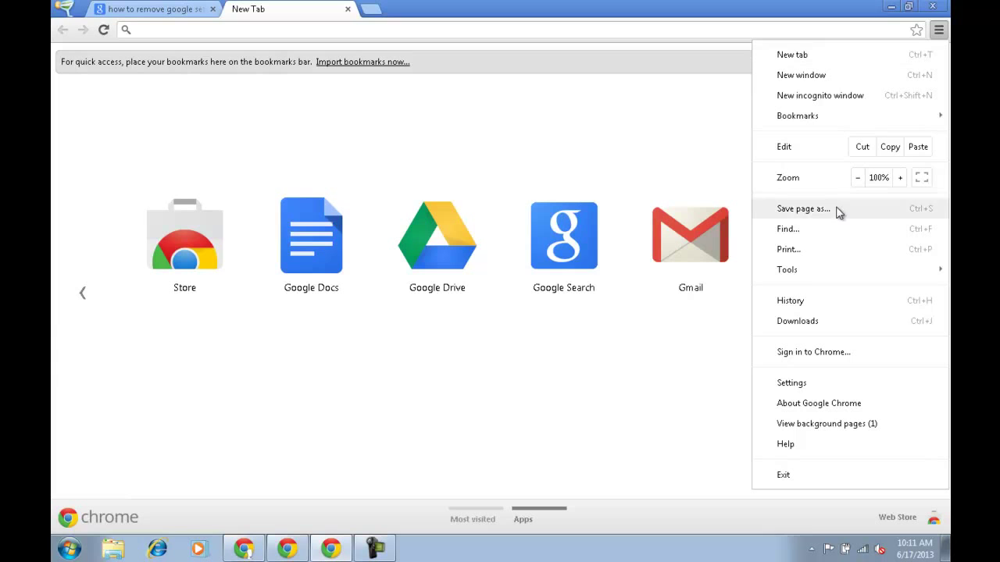
mouse_move(787, 269)
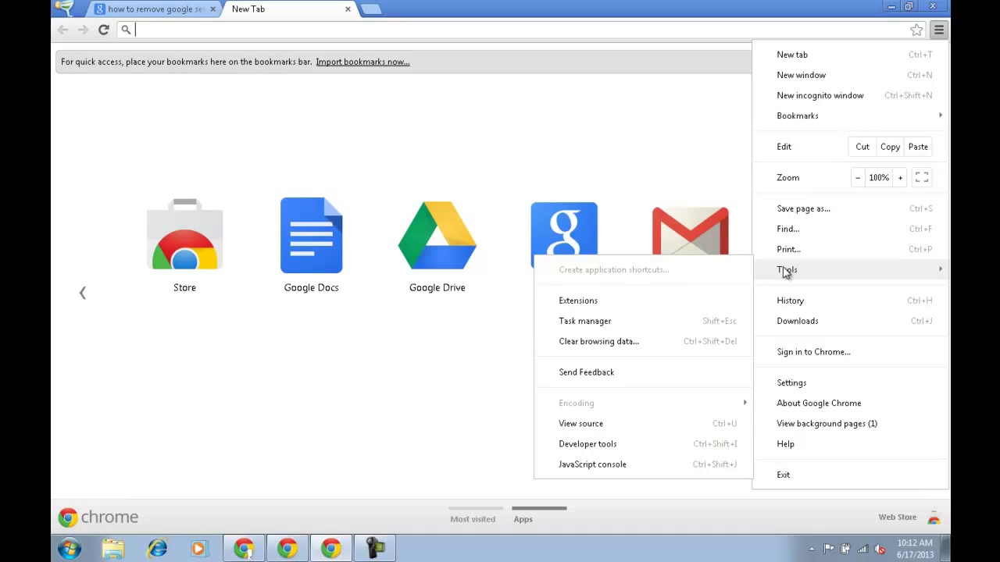
click(576, 302)
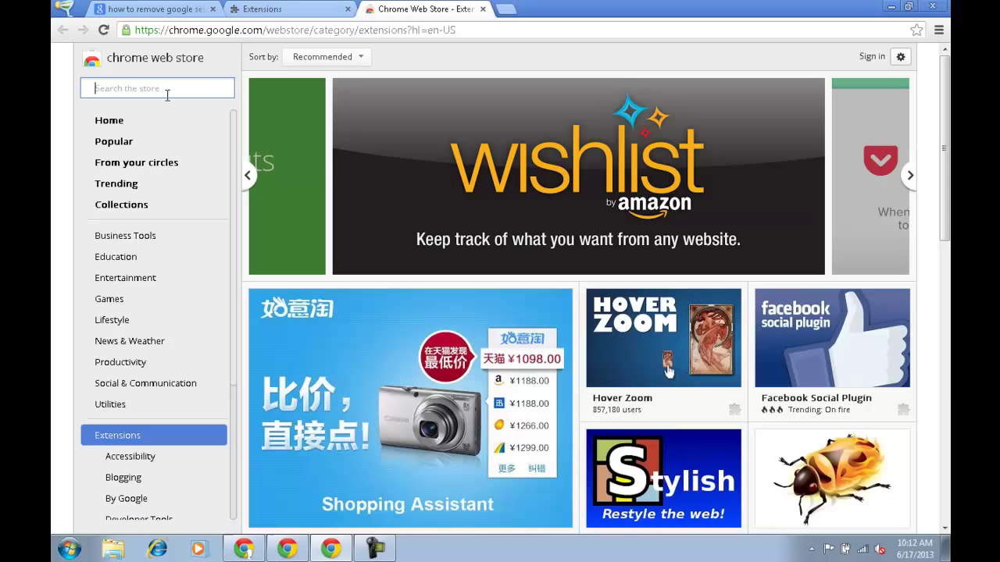
Step: Search the Chrome Web Store for the 'google adblock plus' suggestion after typing 'google ad'
text(goo)
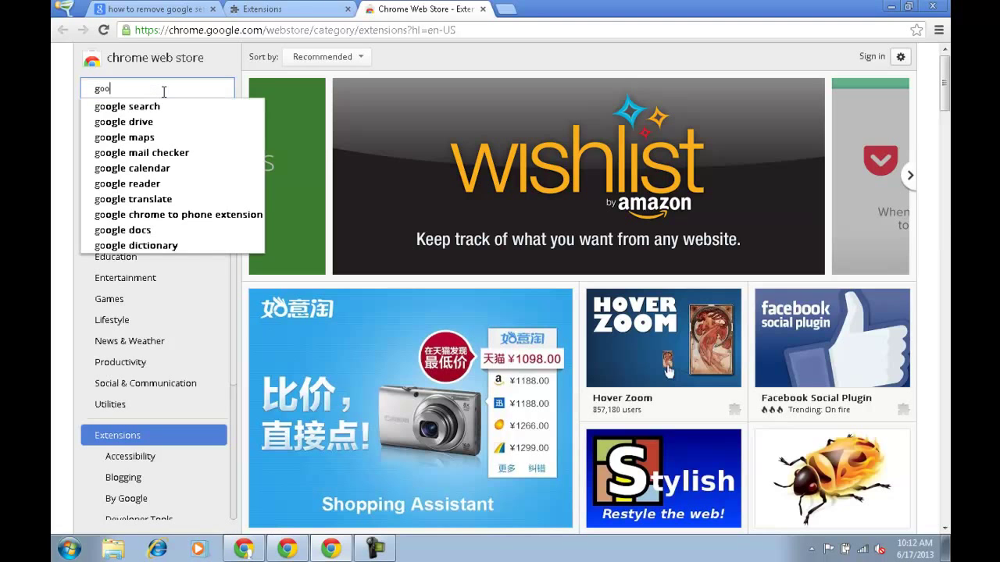
text(gle)
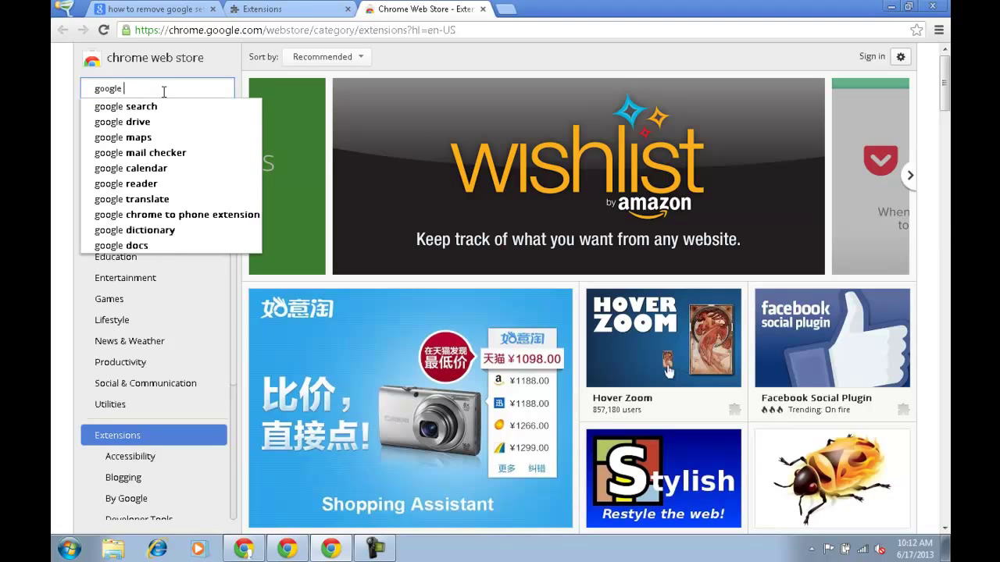
text( ad)
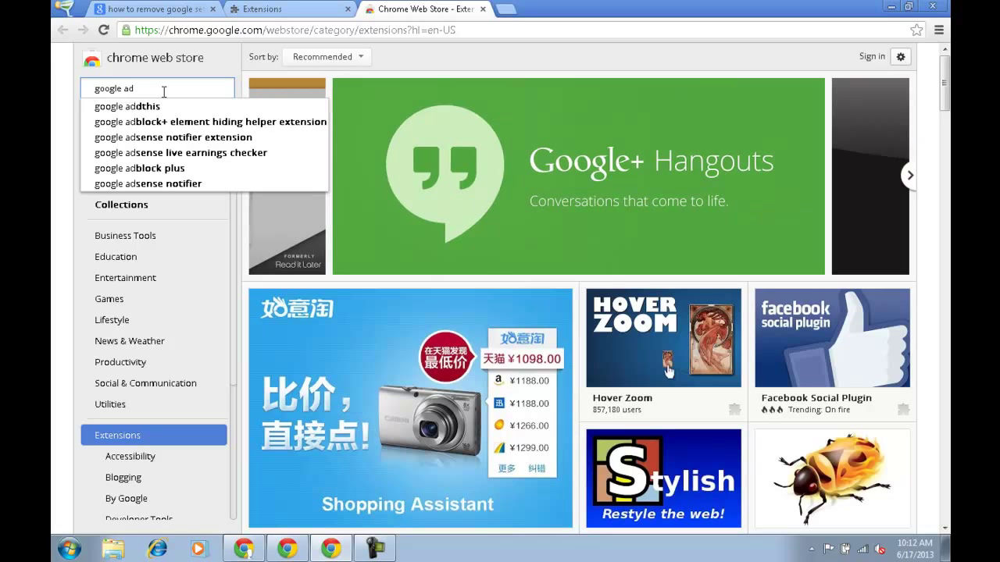
key(Down)
key(Down)
key(Down)
key(Down)
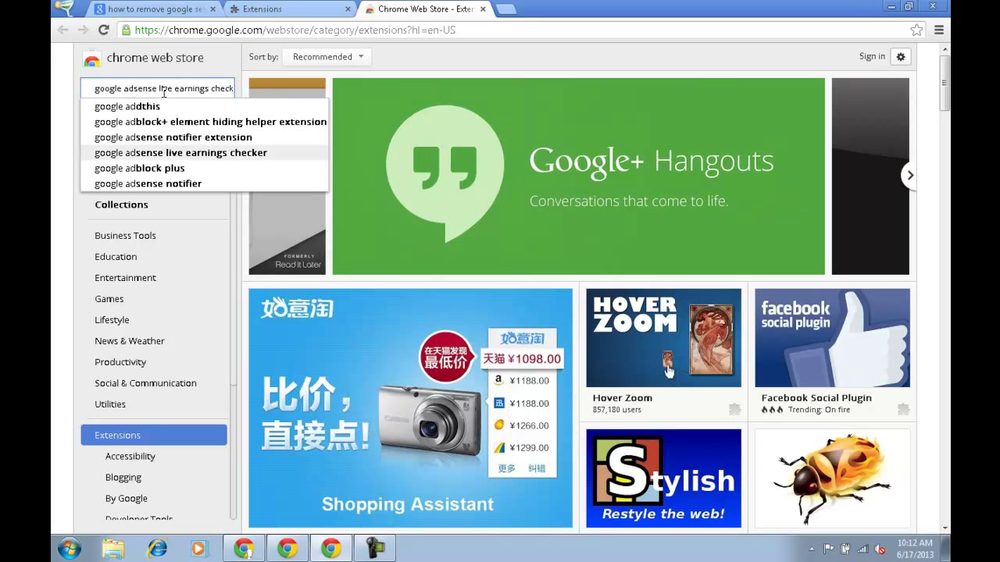
key(Down)
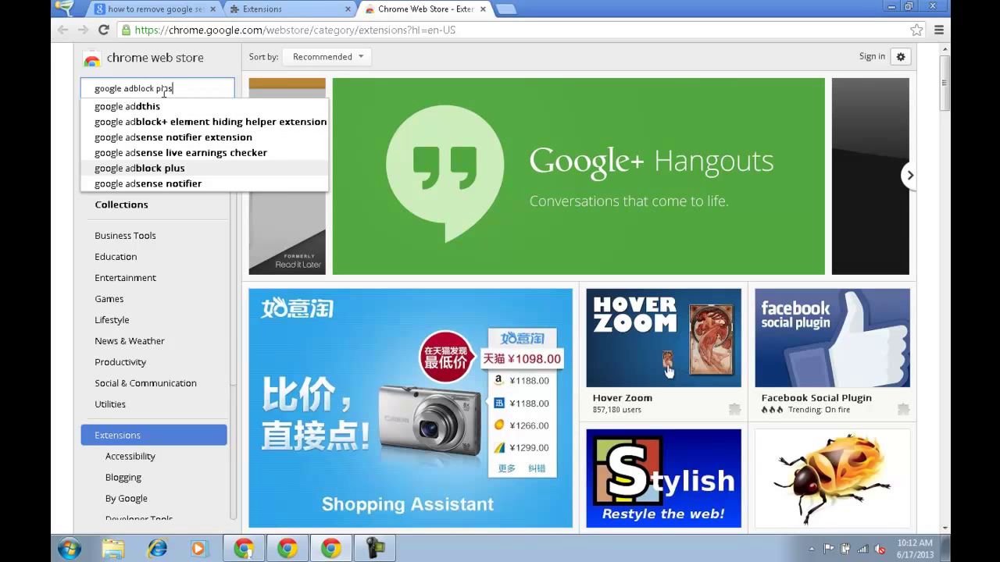
key(Return)
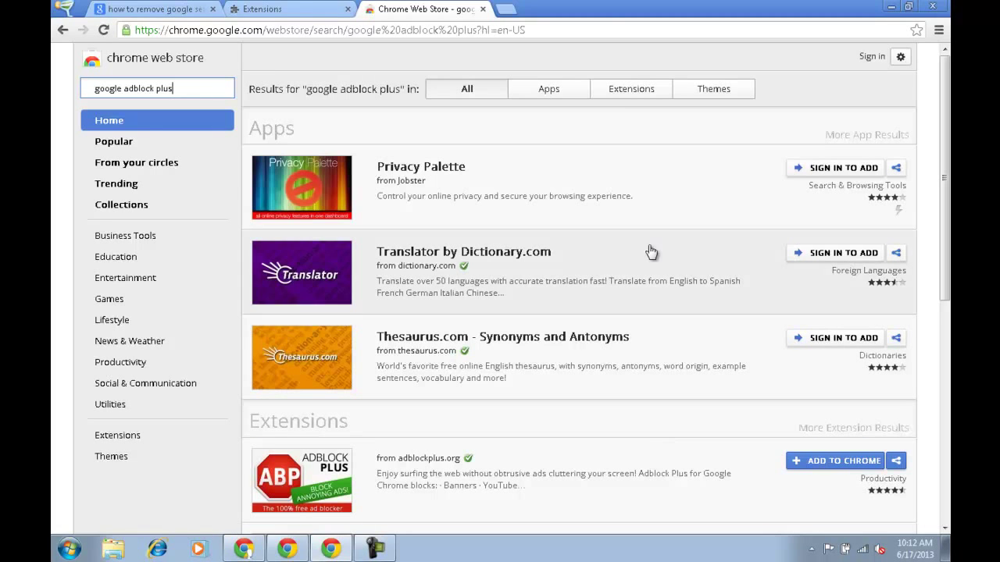
Step: Filter results to extensions, abandon Adblock Plus, and add AdBlock to Chrome, approving its access
click(633, 91)
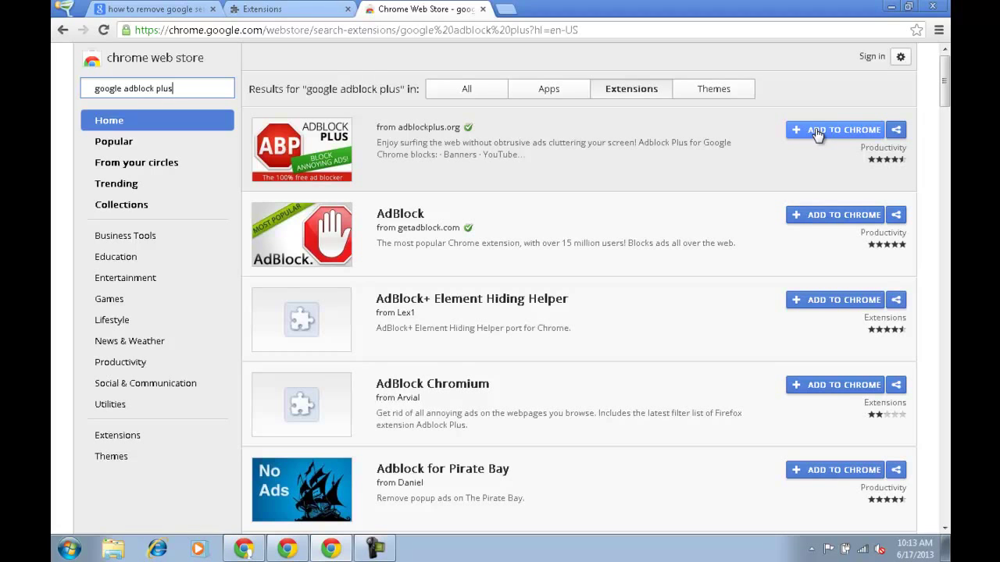
click(817, 133)
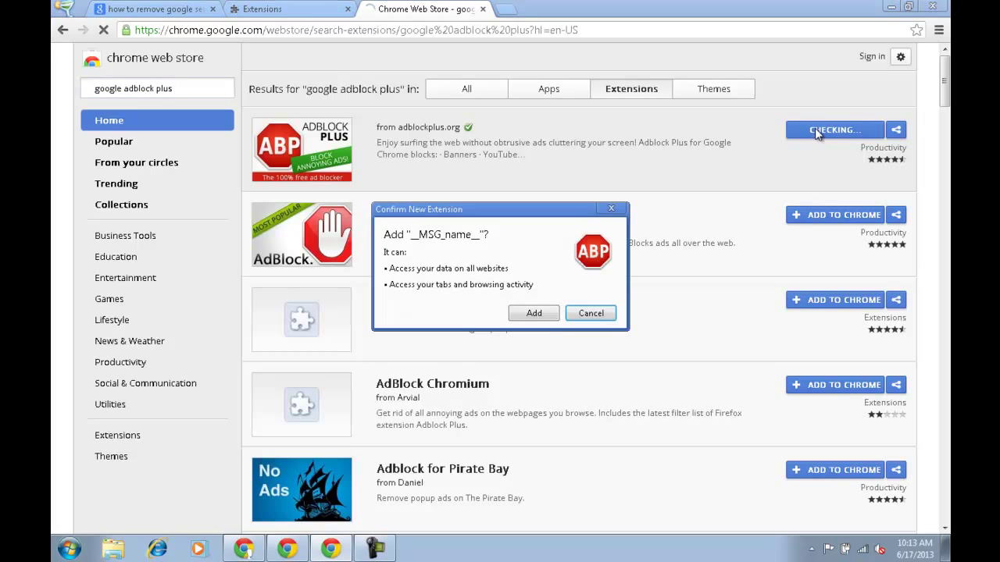
click(595, 316)
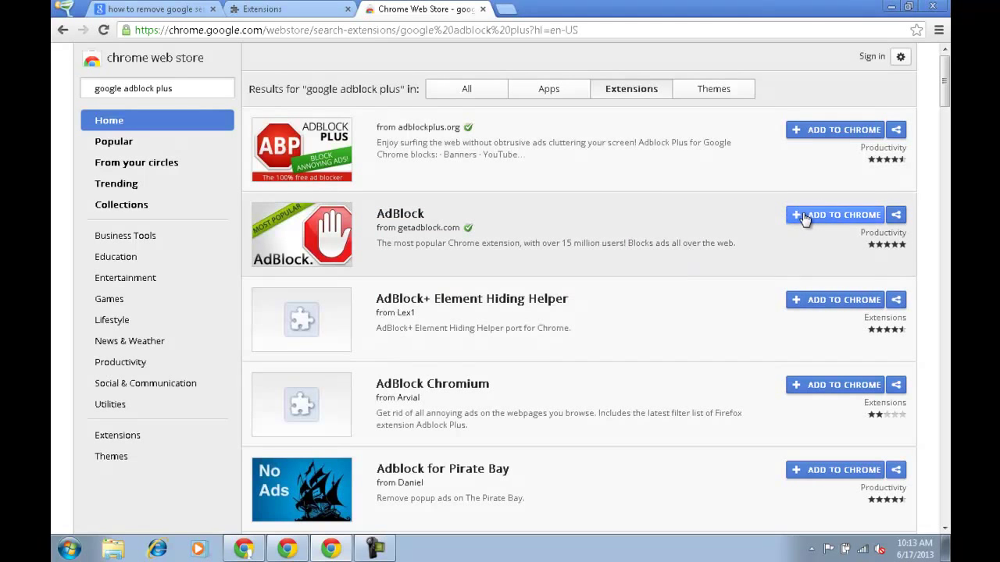
click(804, 219)
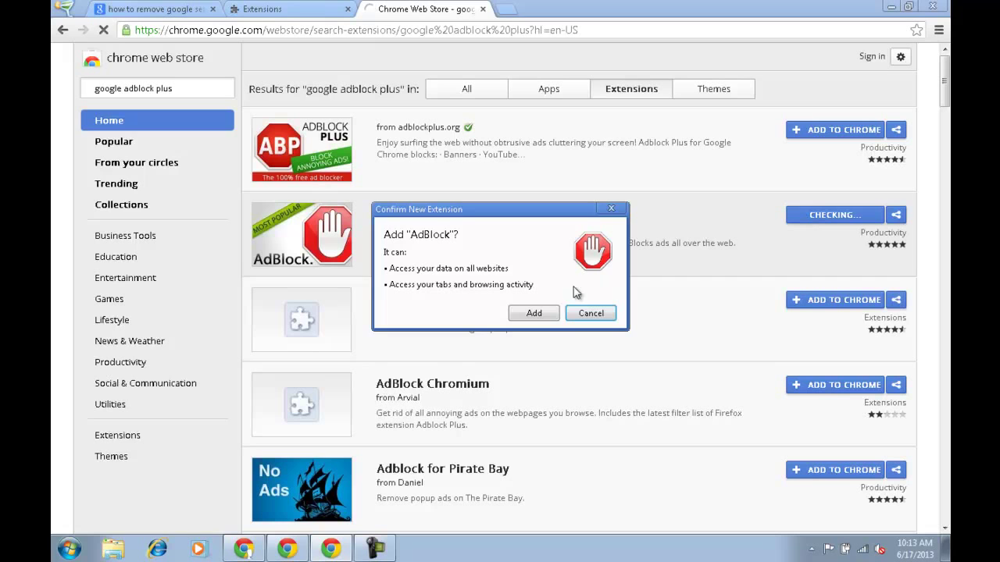
click(544, 314)
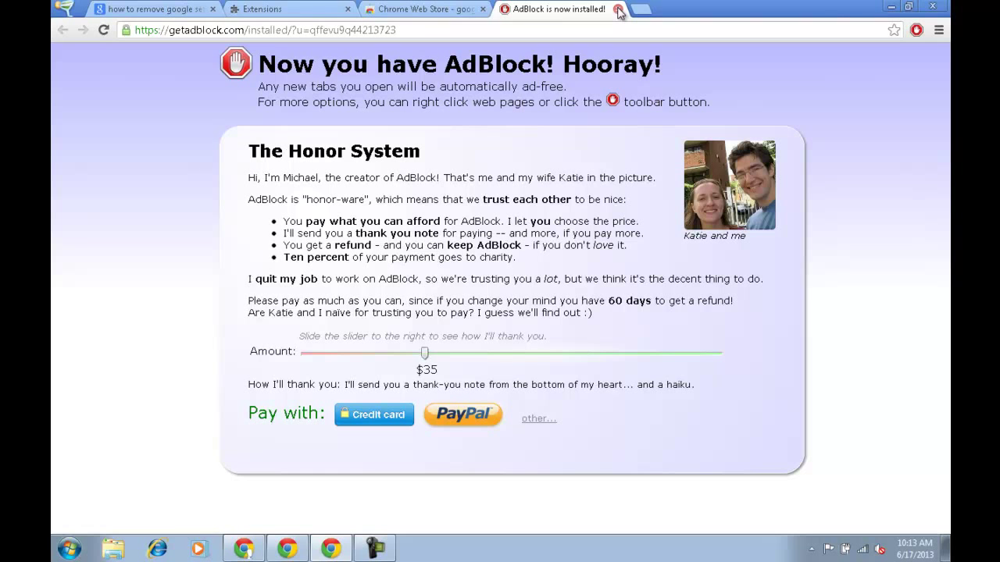
Step: Close the AdBlock welcome tab
click(618, 10)
Step: Load google.com in a new tab and search 'how to earn money'
key(ctrl+t)
text(google.com)
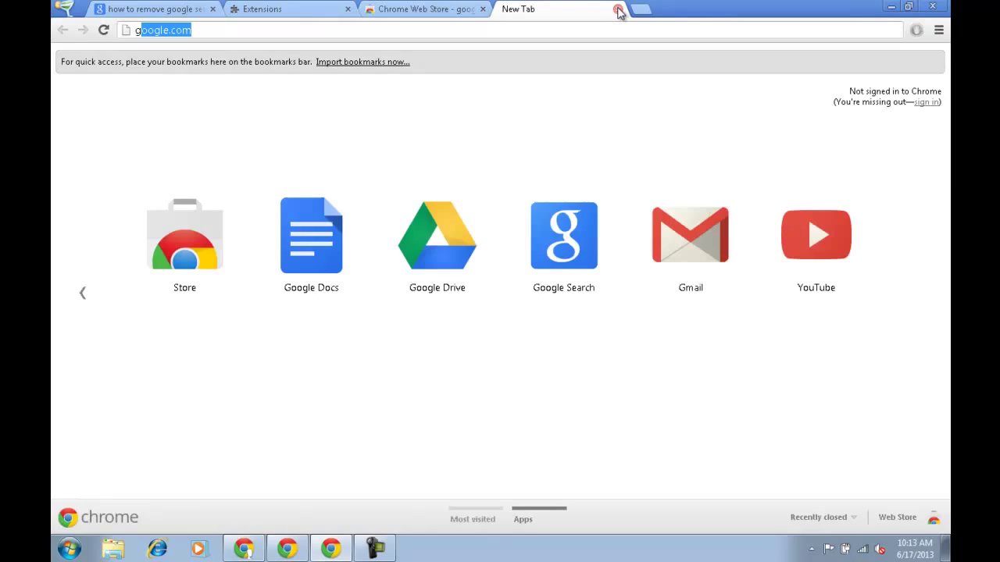
key(Return)
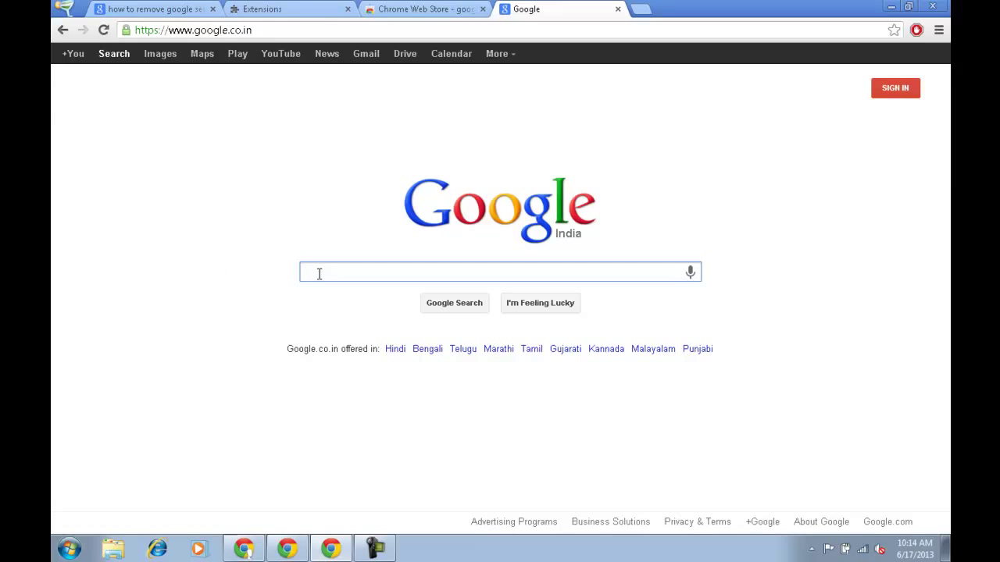
text(how t)
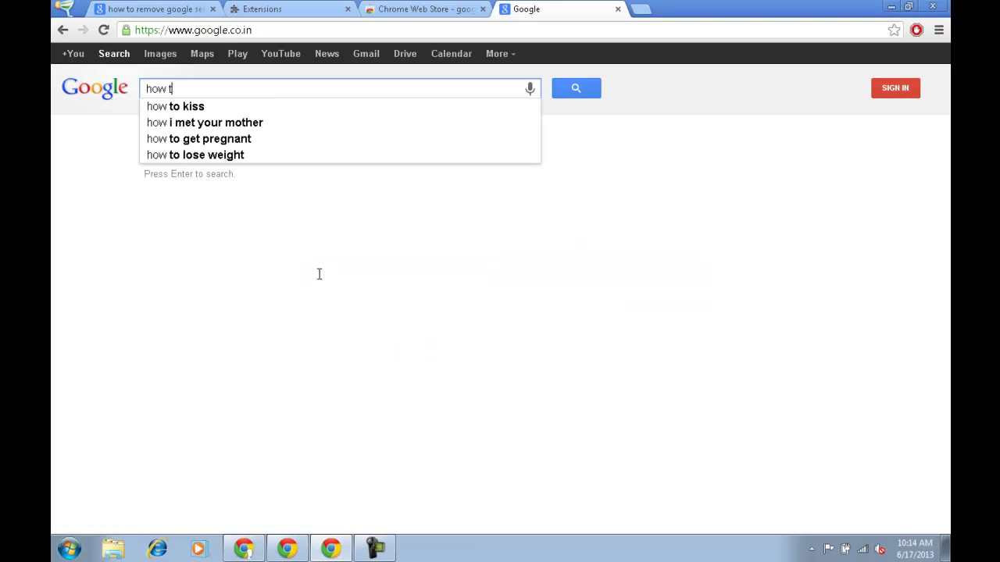
text(o earn )
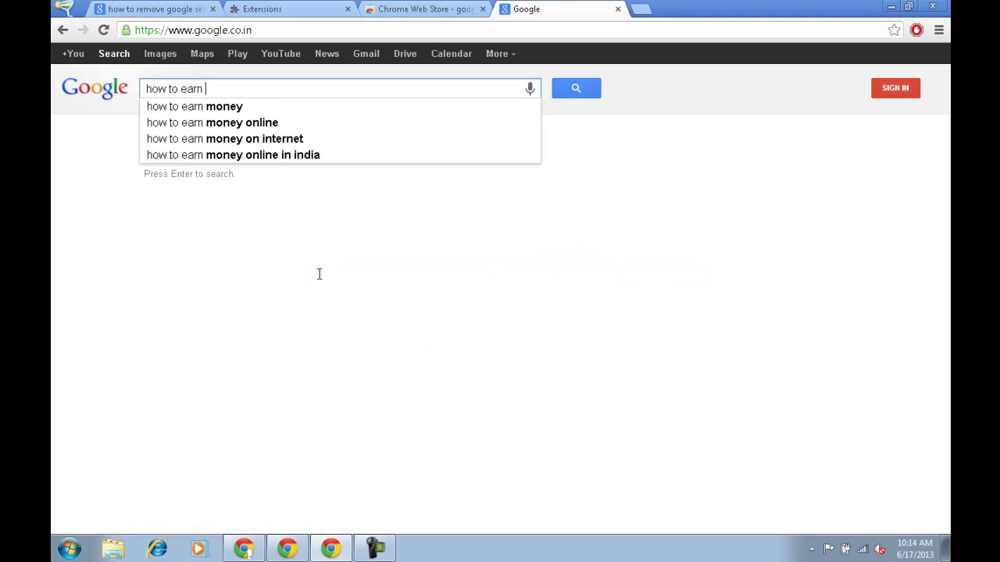
text(money)
key(Return)
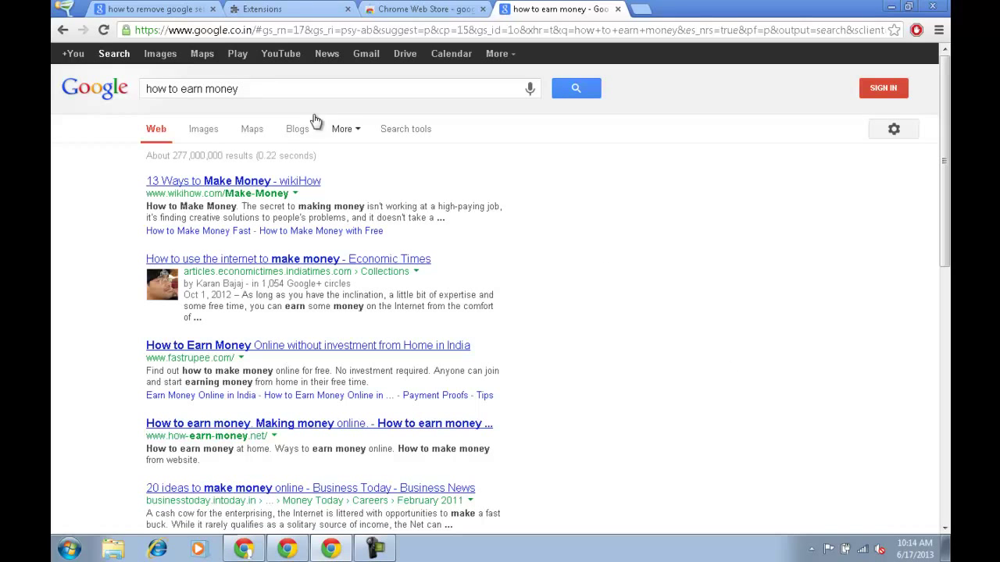
Step: Search 'how to lose weight' using the autocomplete suggestion
click(287, 89)
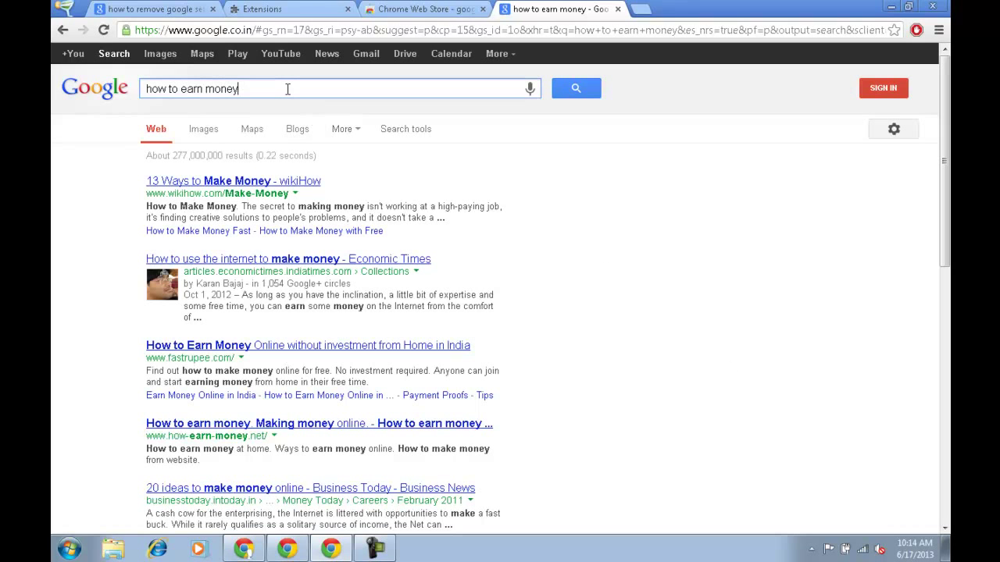
key(BackSpace)
key(BackSpace)
key(BackSpace)
key(BackSpace)
key(BackSpace)
key(BackSpace)
key(BackSpace)
key(BackSpace)
key(BackSpace)
key(BackSpace)
text(lo)
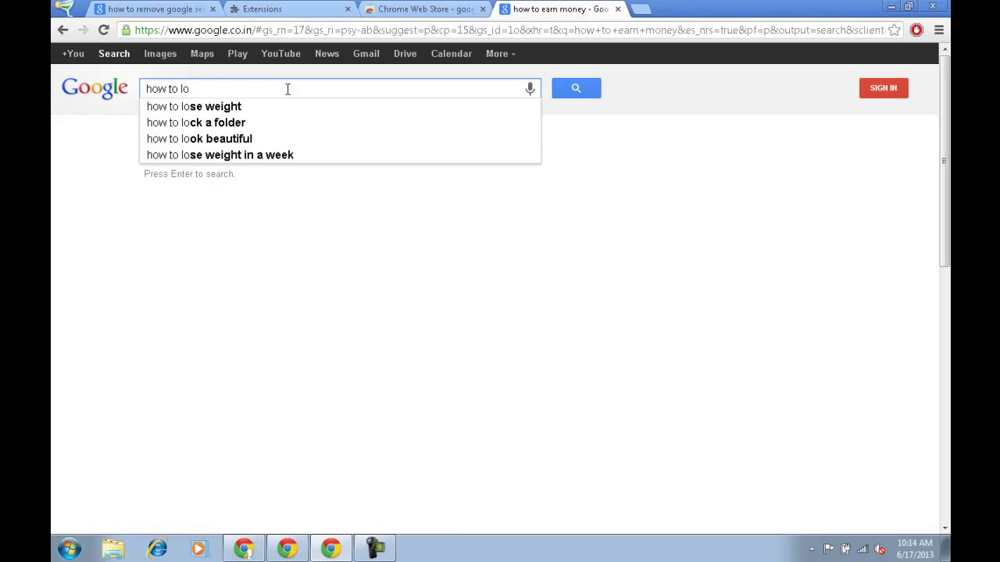
text(ose)
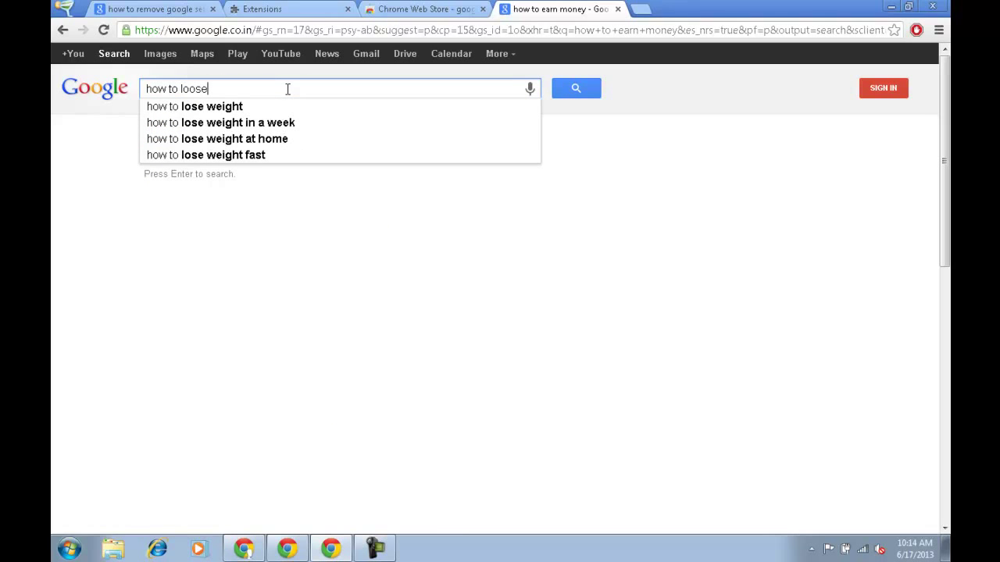
key(BackSpace)
key(BackSpace)
key(BackSpace)
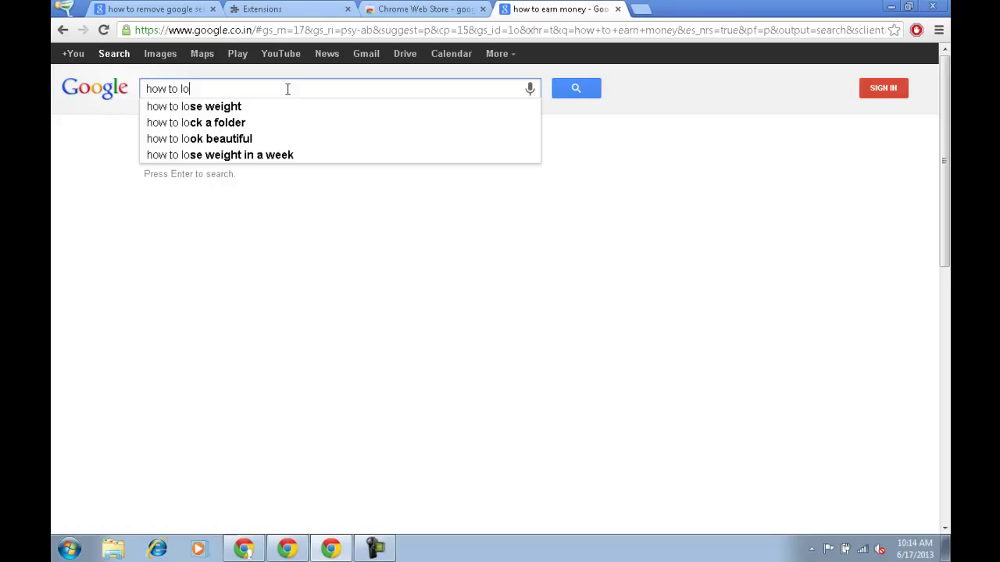
key(Down)
key(Return)
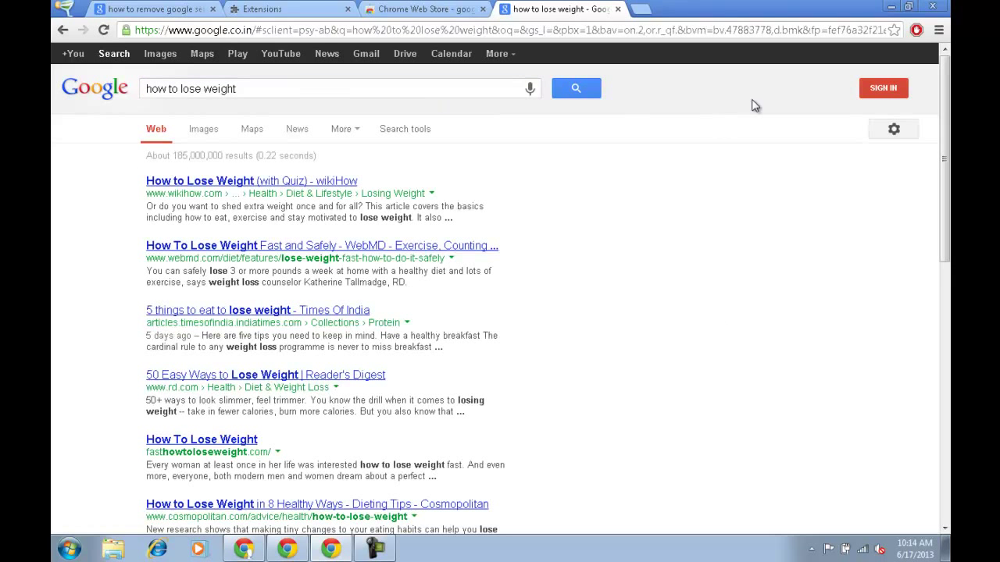
Step: Replace the query with 'hp laptop' and search
click(262, 88)
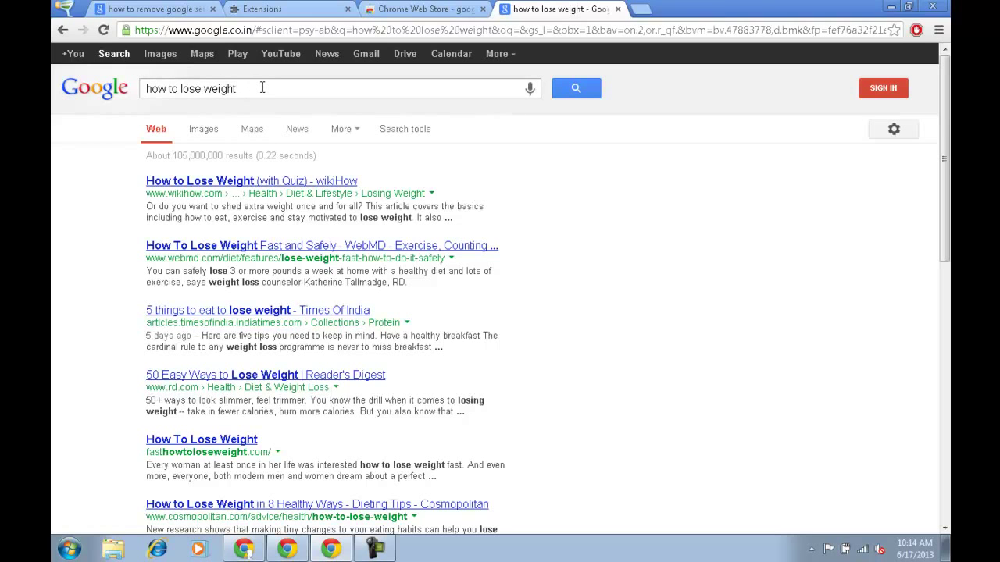
click(252, 90)
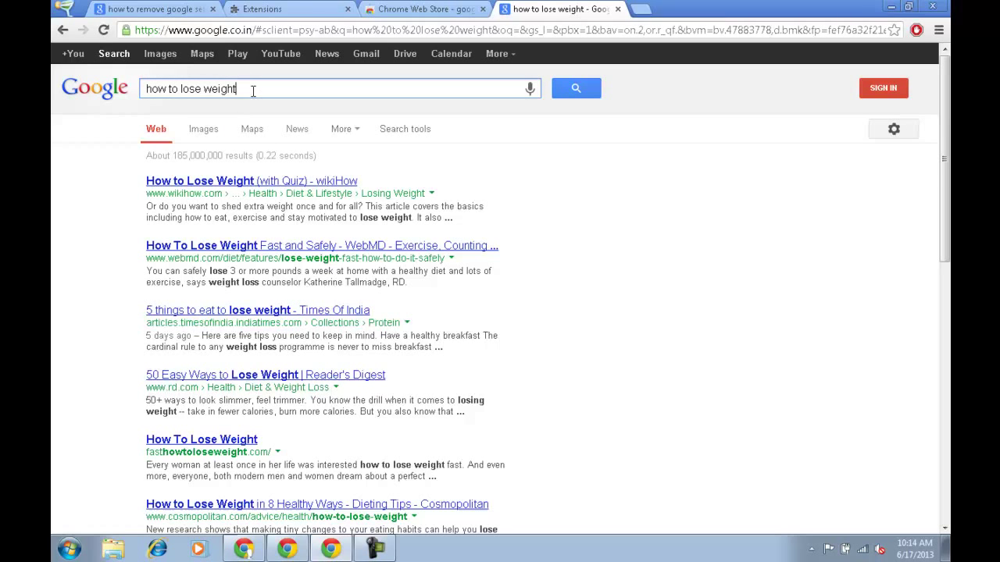
key(BackSpace)
key(BackSpace)
key(BackSpace)
key(BackSpace)
key(BackSpace)
key(BackSpace)
key(BackSpace)
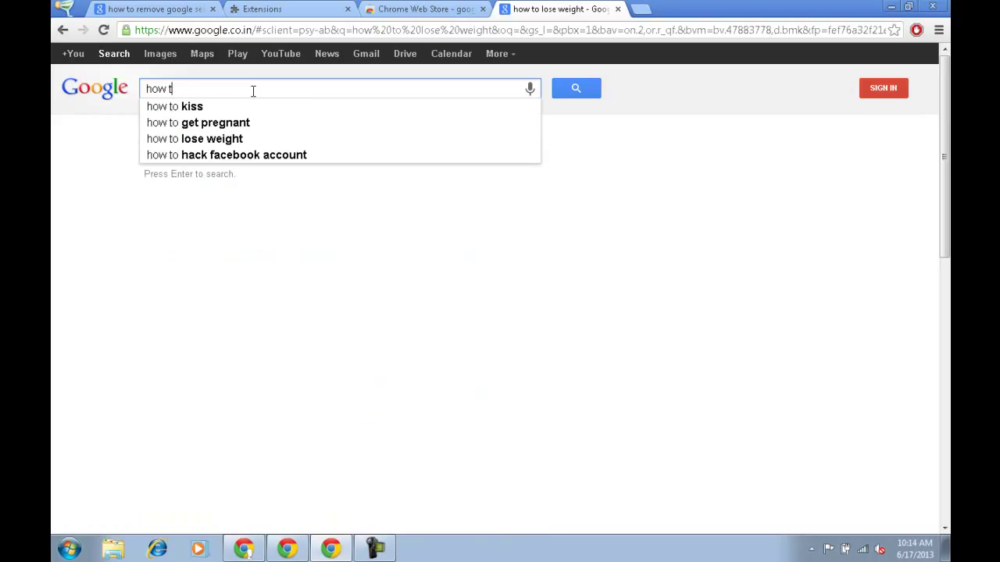
key(BackSpace)
key(BackSpace)
key(BackSpace)
key(BackSpace)
text(h)
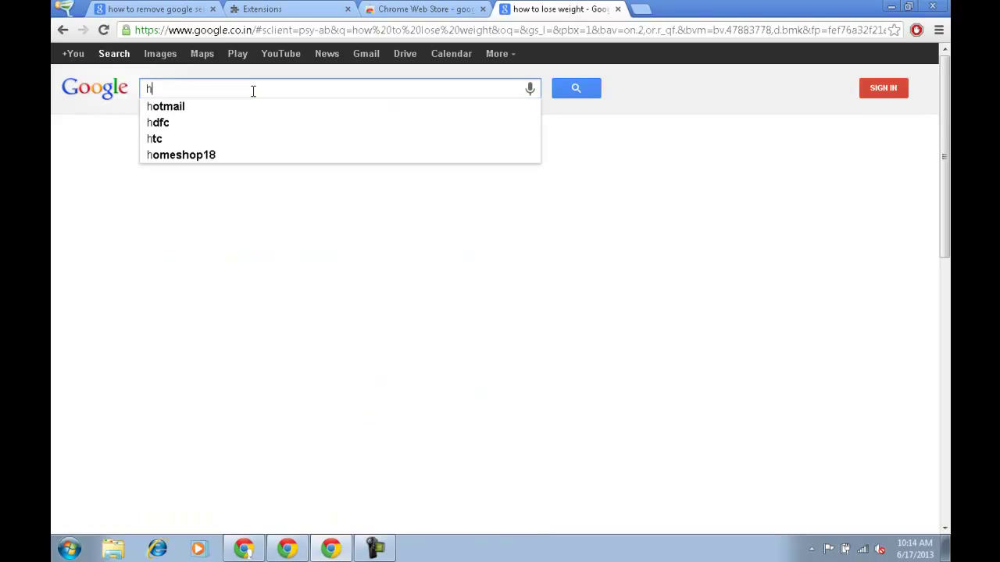
text(p lapt)
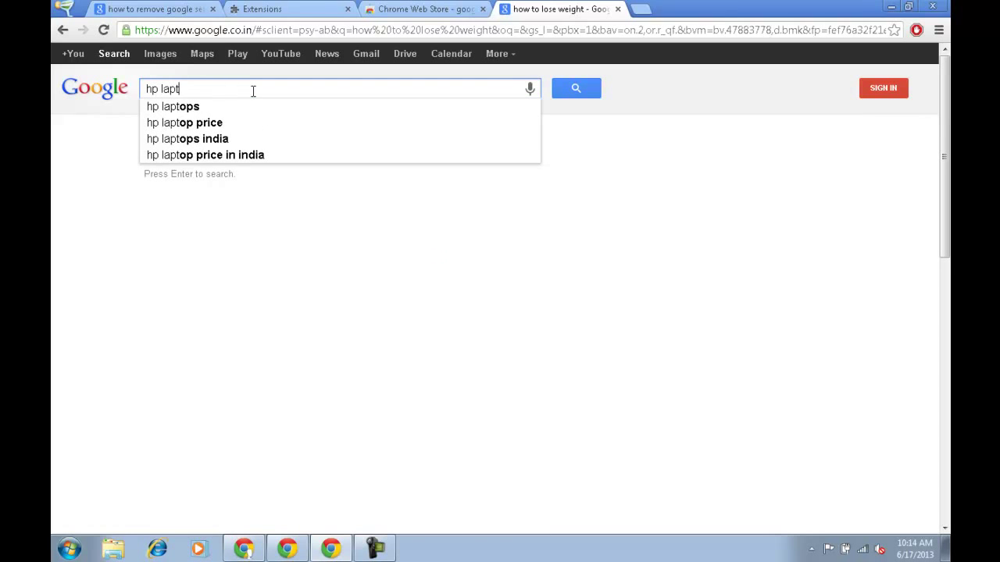
text(op)
key(Return)
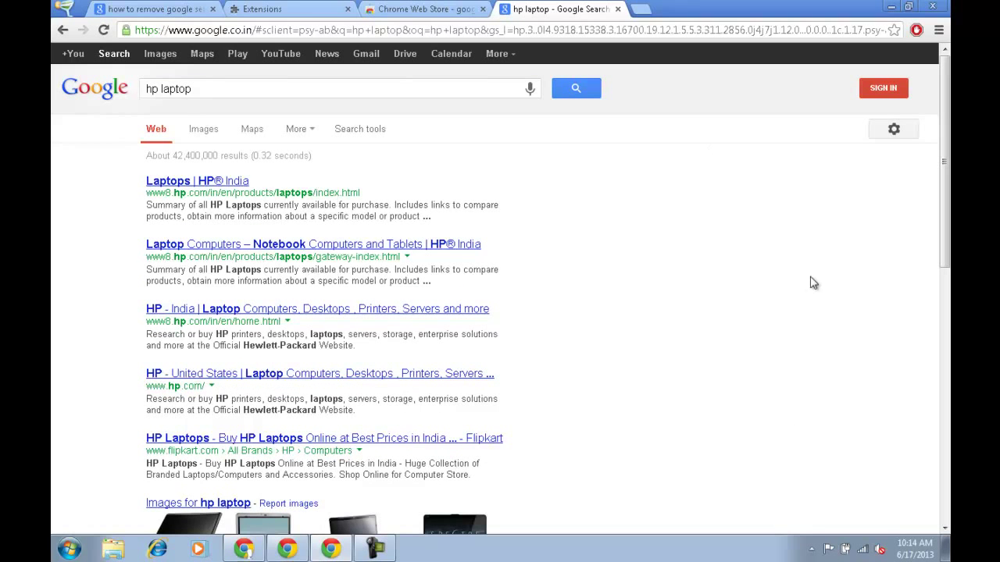
Step: Search 'i pod', then accept Google's corrected spelling 'ipod'
drag(946, 213, 948, 500)
click(369, 90)
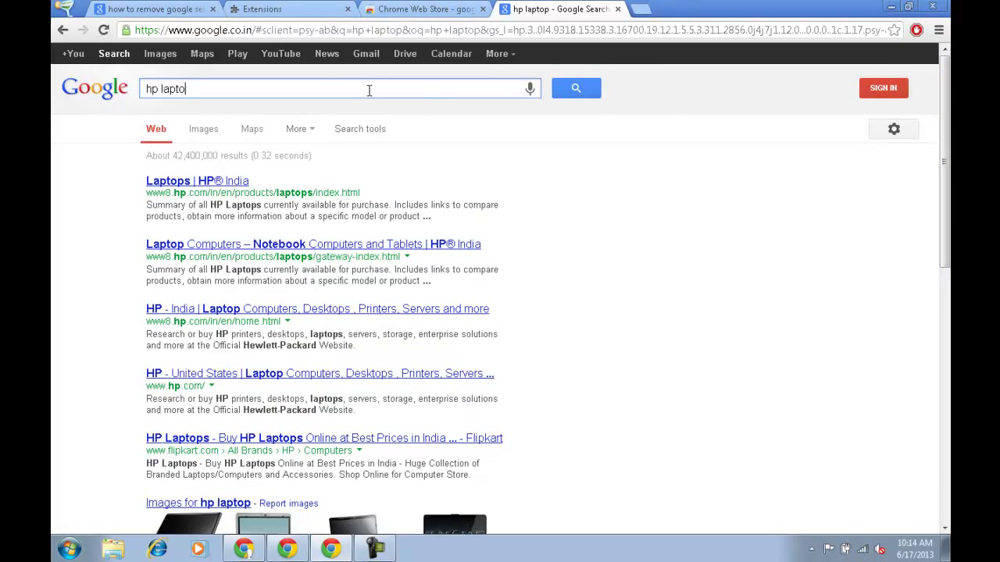
key(BackSpace)
key(BackSpace)
key(BackSpace)
key(BackSpace)
key(BackSpace)
key(BackSpace)
key(BackSpace)
text(i)
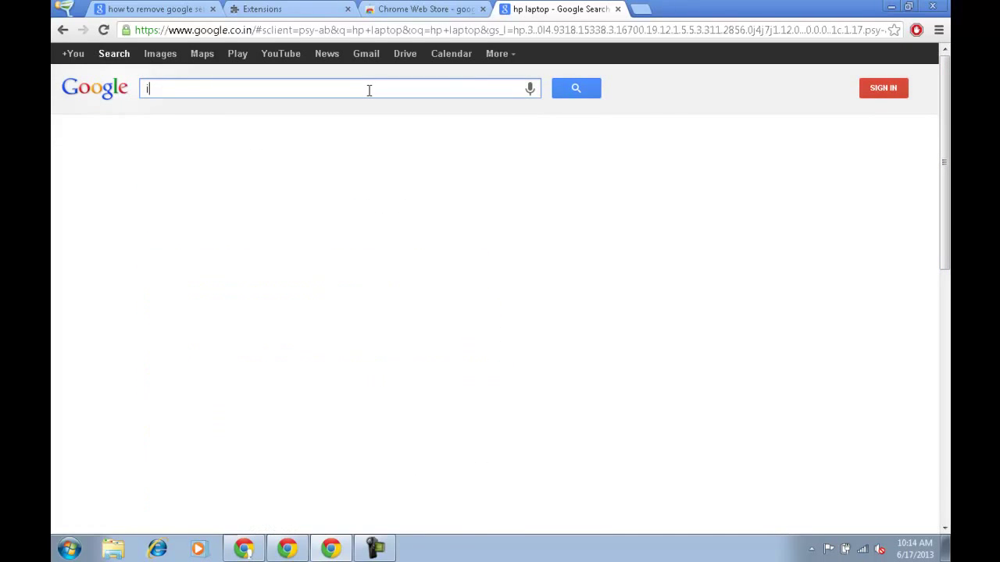
text( po)
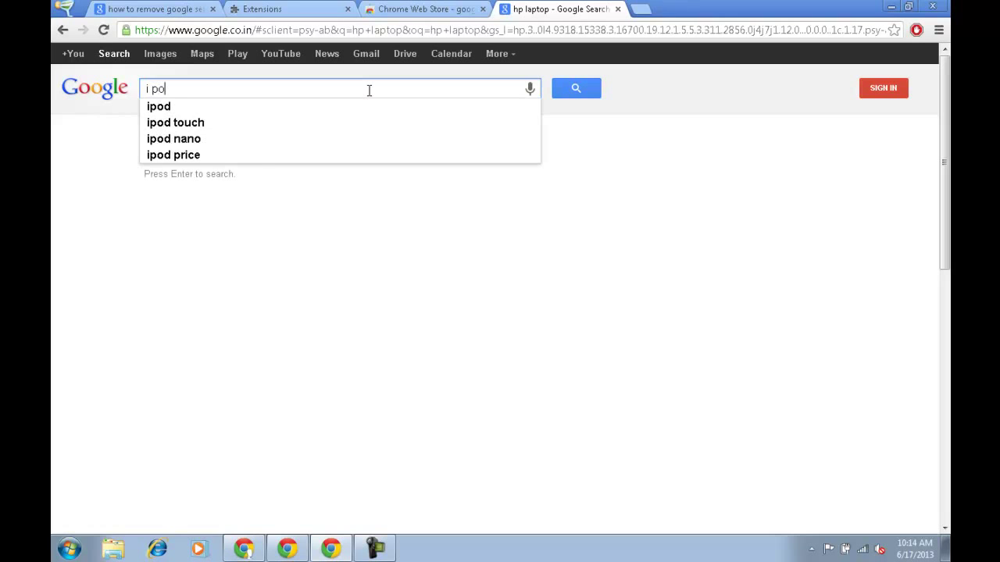
text(d)
key(Return)
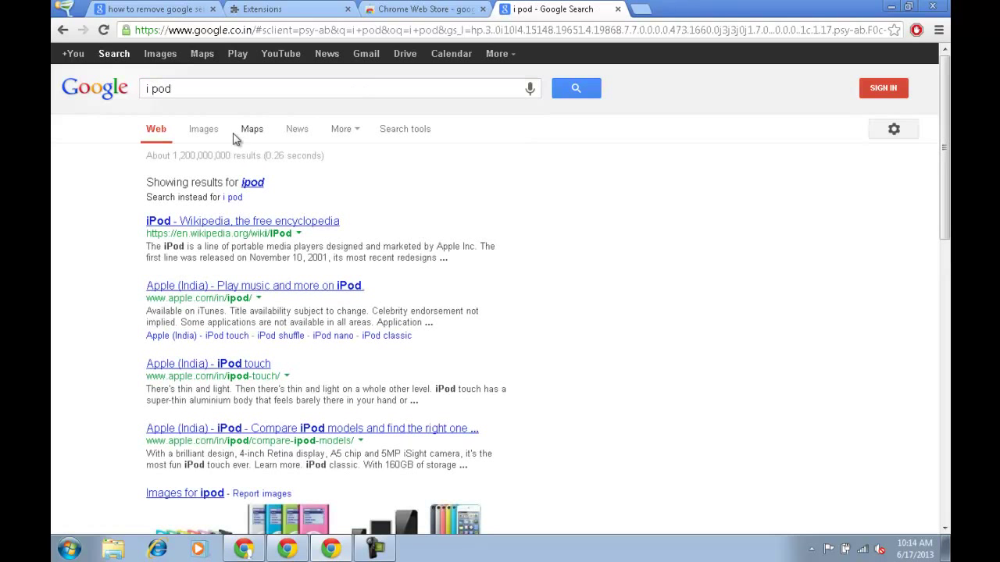
click(257, 186)
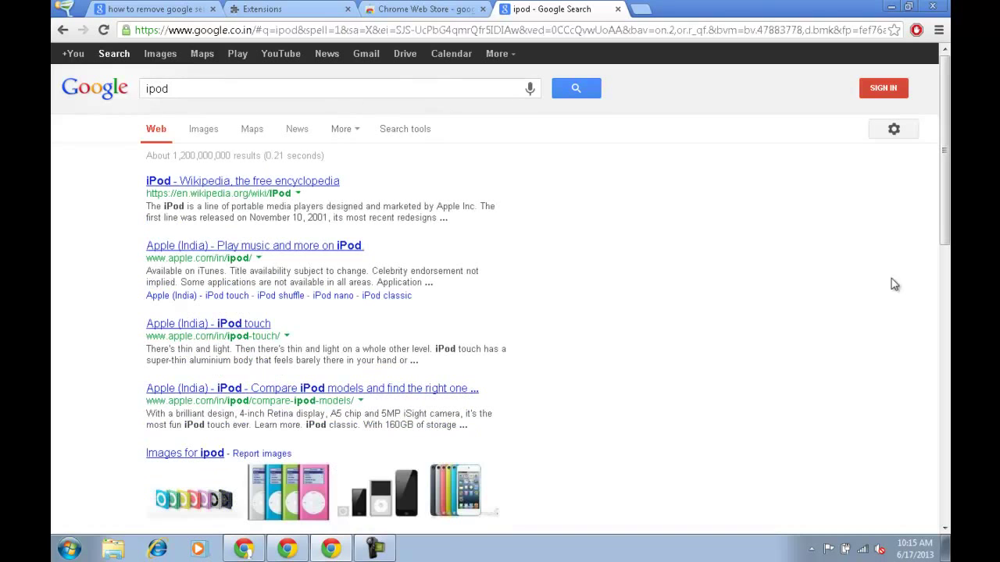